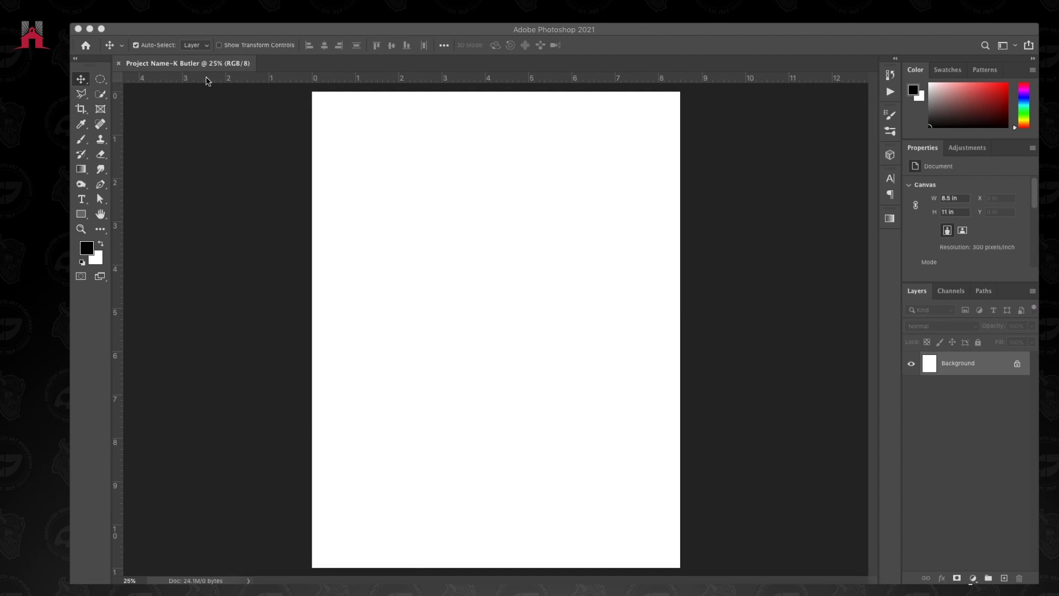
Hide the rulers around the canvas and show them again
left_click(248, 34)
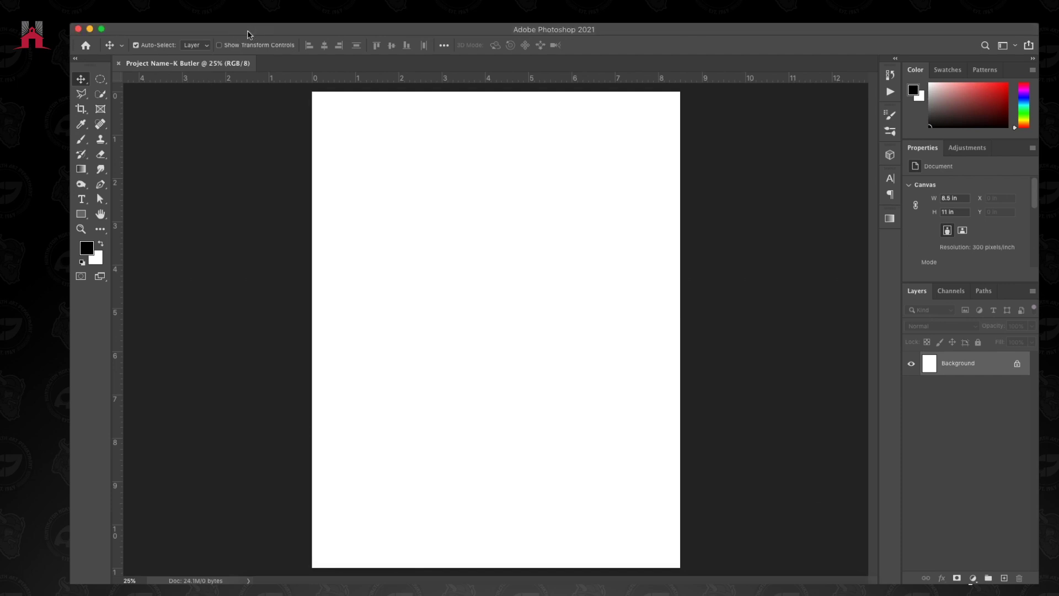
key("super+r")
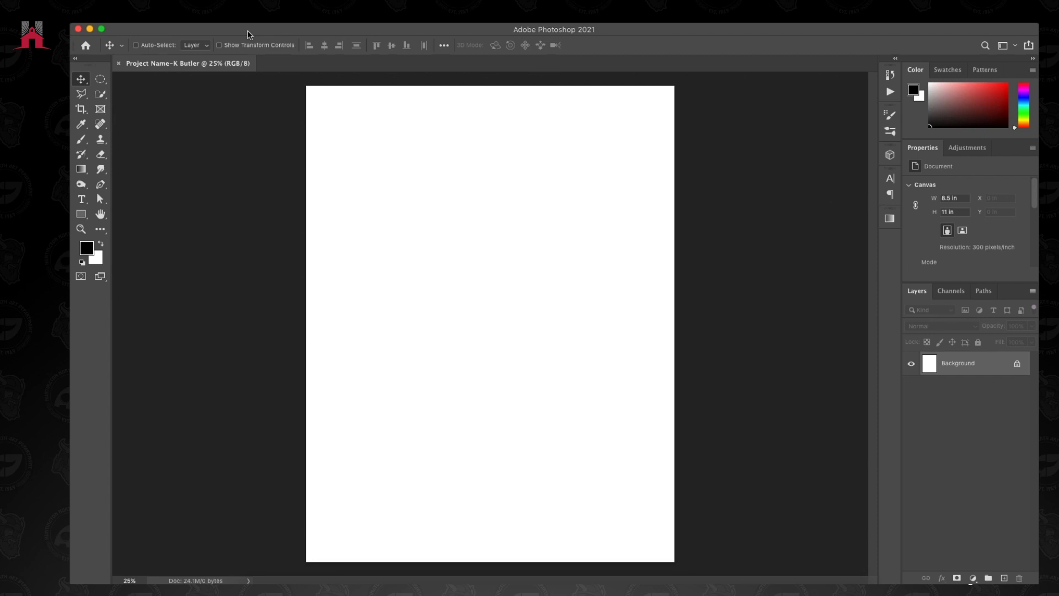
key("super+r")
key("super+r")
key("super+r")
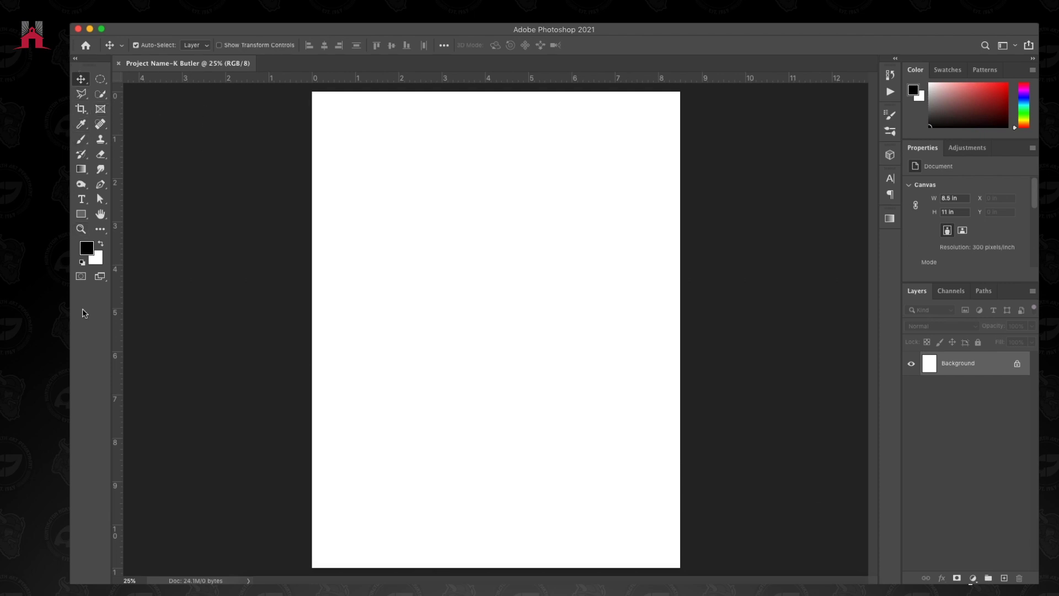
Switch the toolbar to a single column and back to two columns
left_click(76, 60)
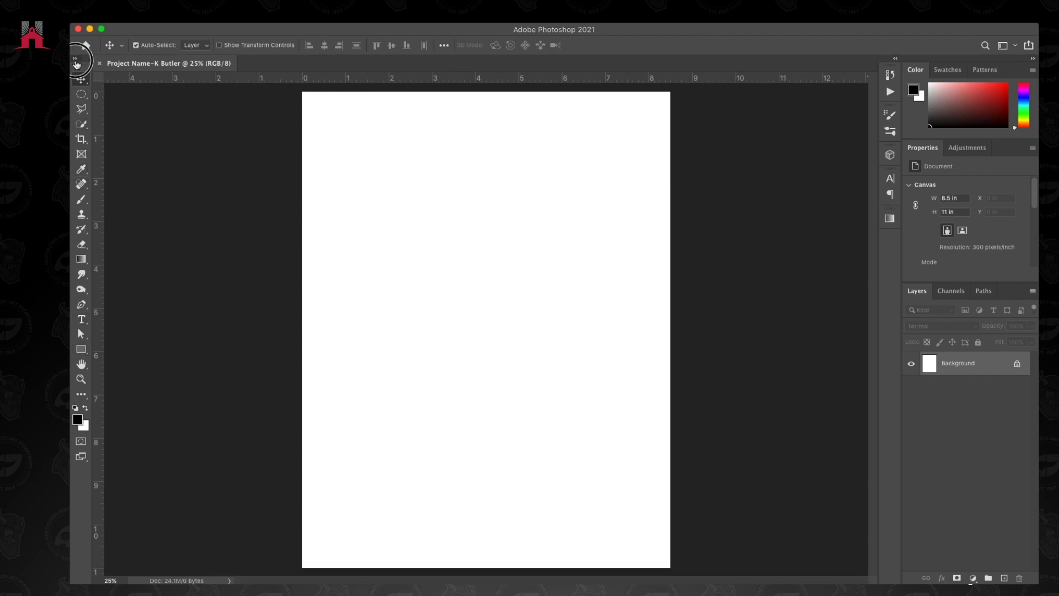
left_click(75, 59)
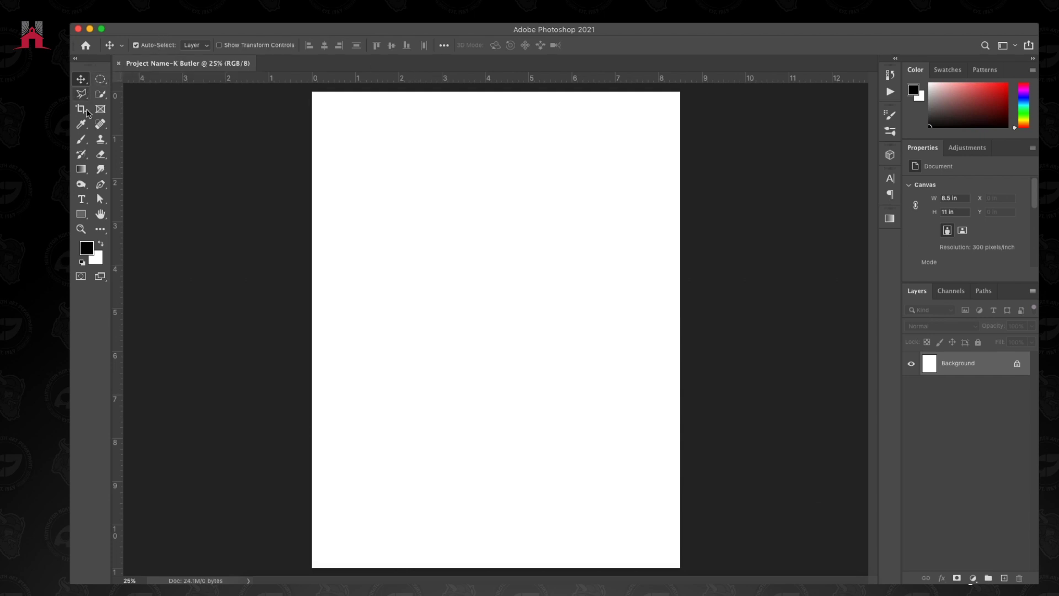
Activate tools such as Brush, Horizontal Type and Direct Selection to examine their options, and return to the Move tool
left_click(81, 124)
left_click(81, 139)
left_click(81, 79)
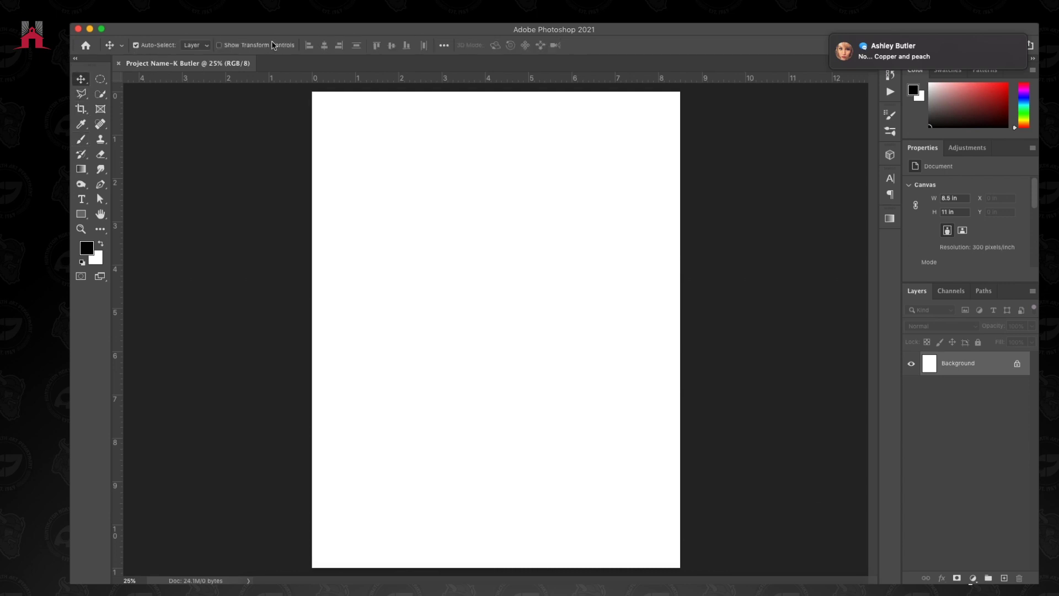
left_click(81, 94)
left_click(81, 110)
left_click(81, 124)
left_click(81, 139)
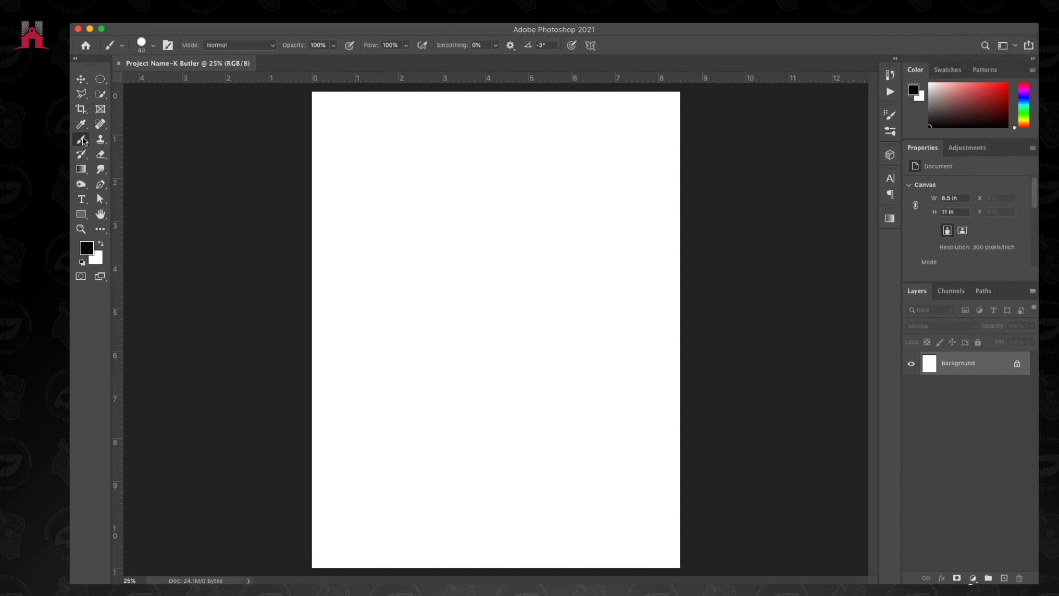
left_click(81, 154)
left_click(81, 169)
left_click(81, 184)
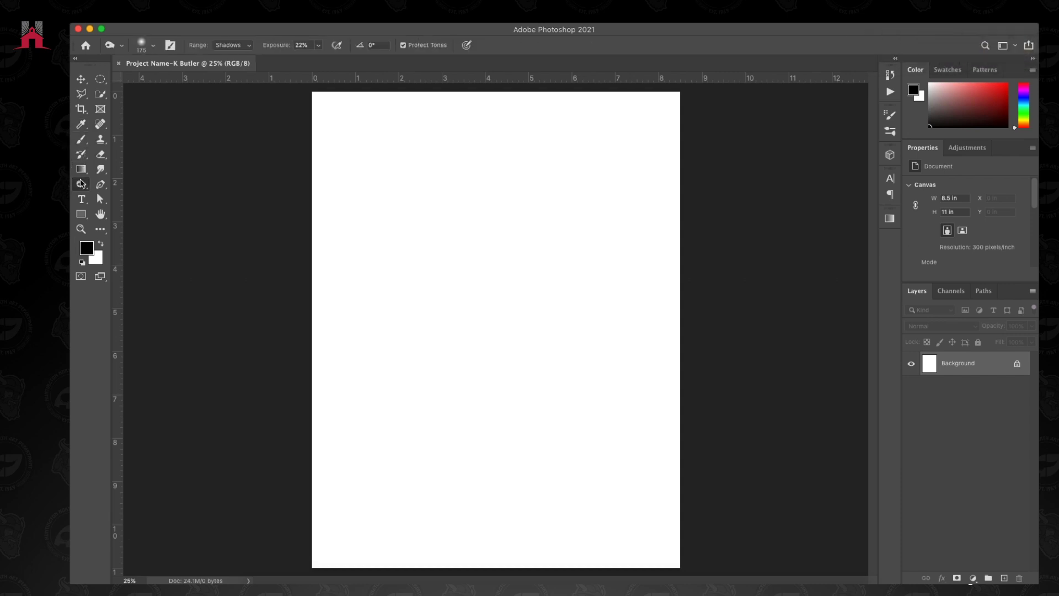
left_click(81, 198)
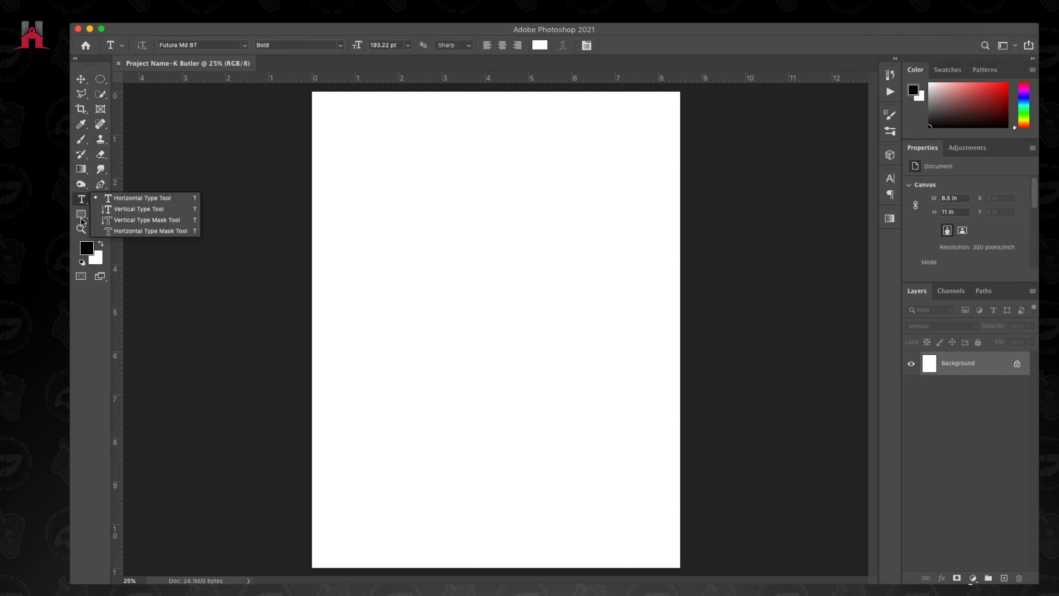
left_click(81, 213)
left_click(100, 198)
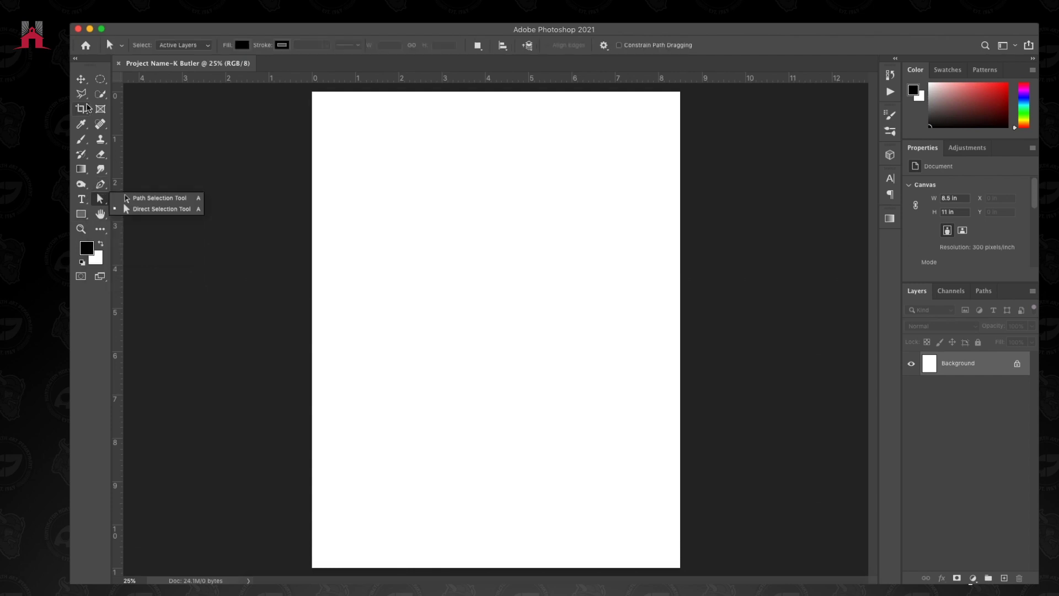
left_click(80, 79)
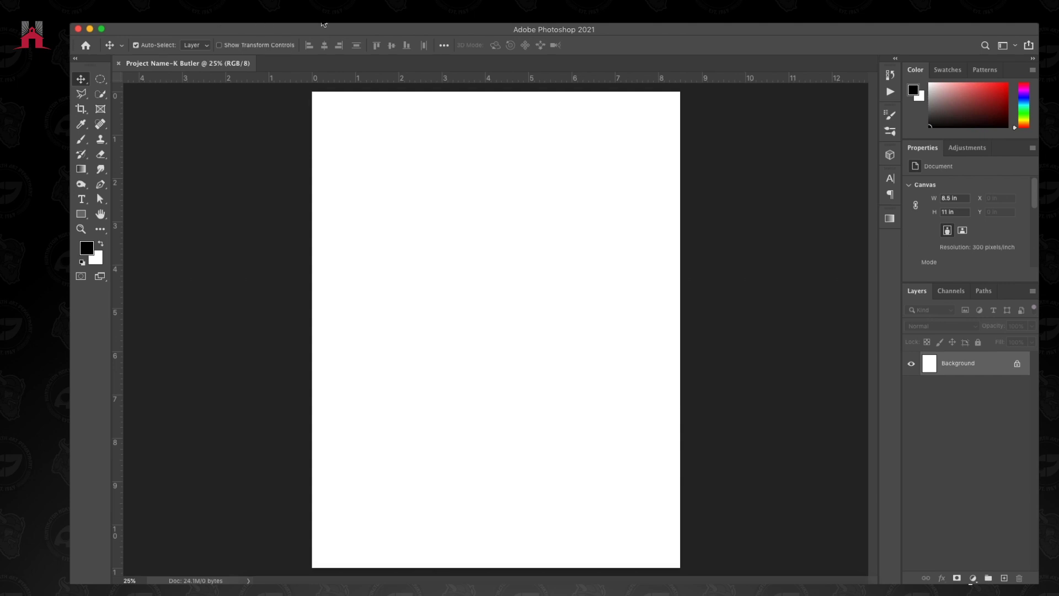
left_click(161, 23)
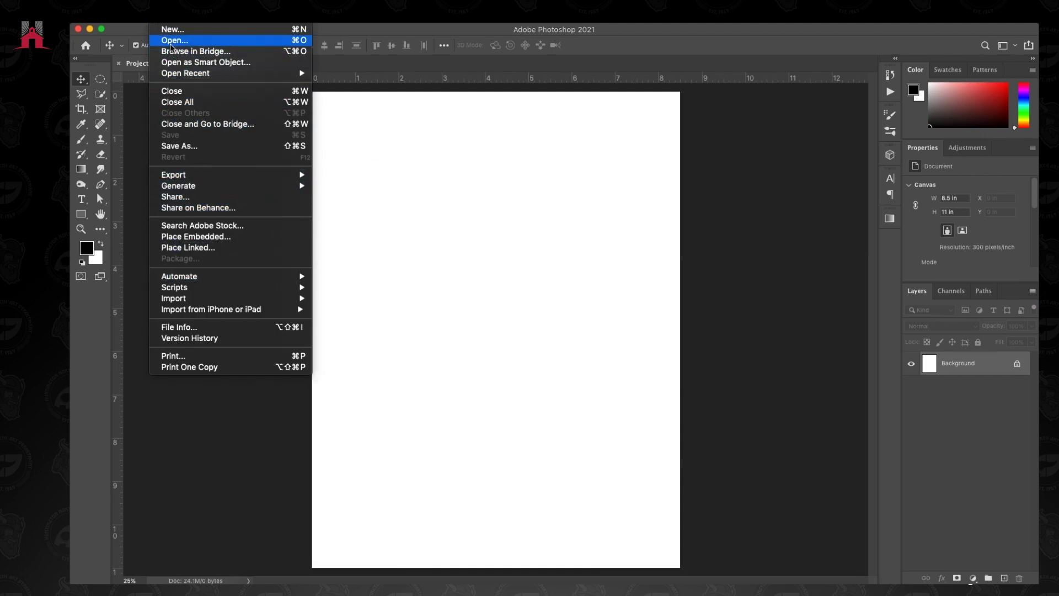
mouse_move(189, 23)
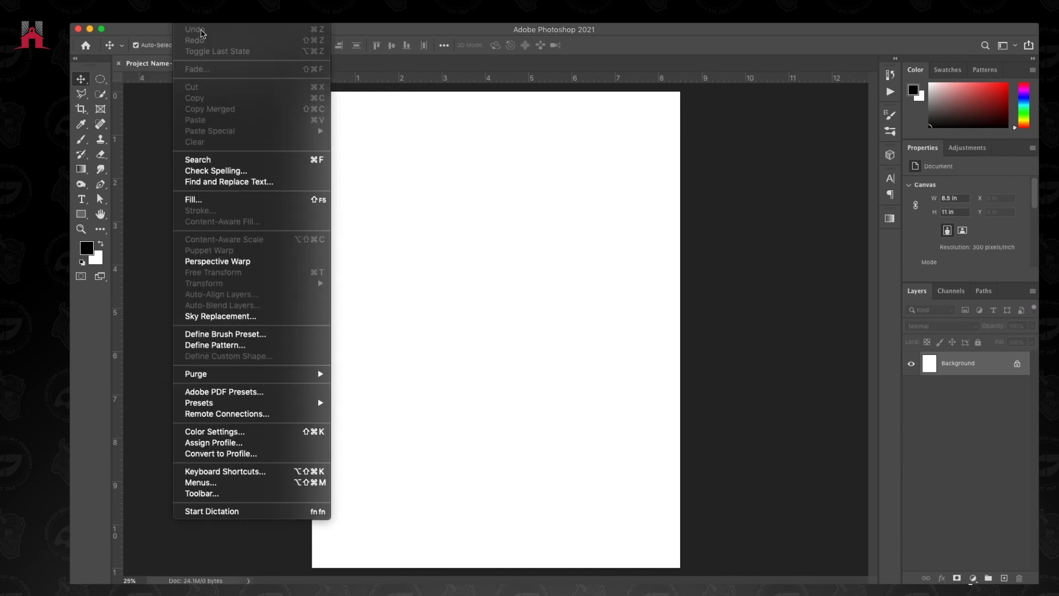
mouse_move(385, 29)
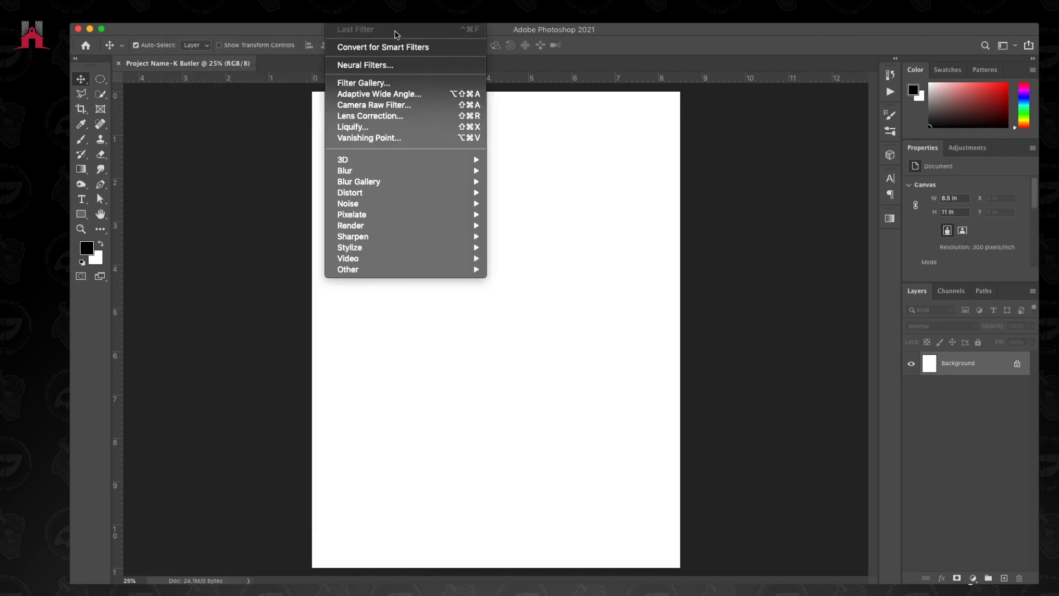
left_click(312, 35)
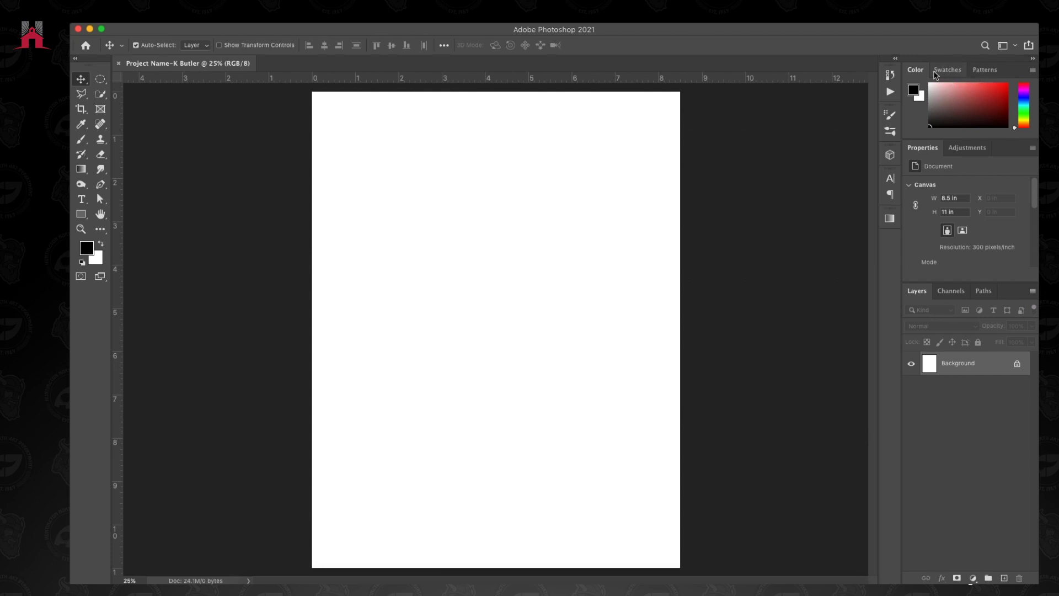
Reset the Essentials workspace to its default panel layout
left_click(1009, 46)
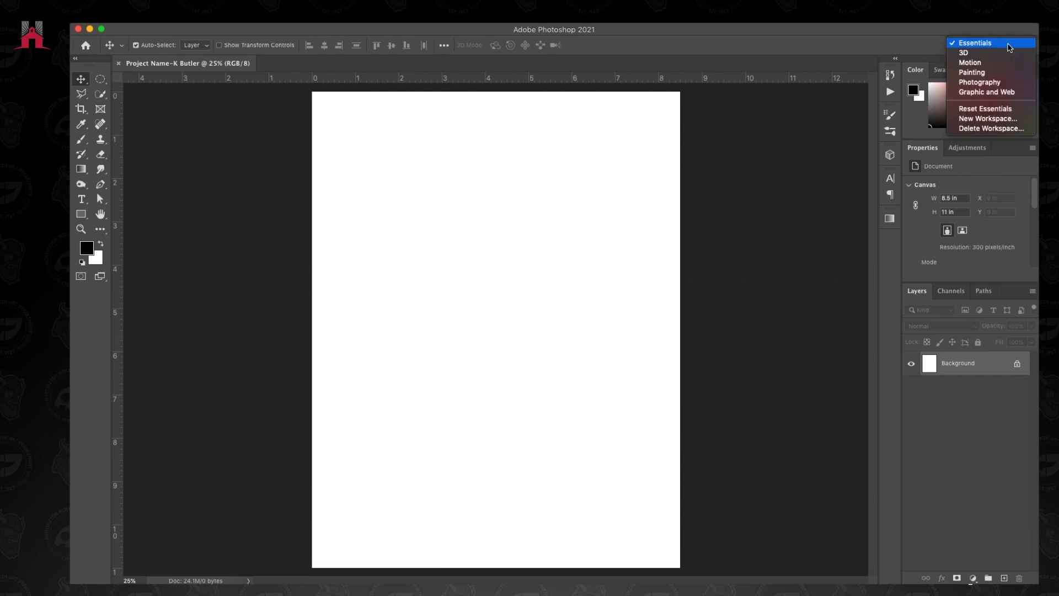
left_click(1001, 44)
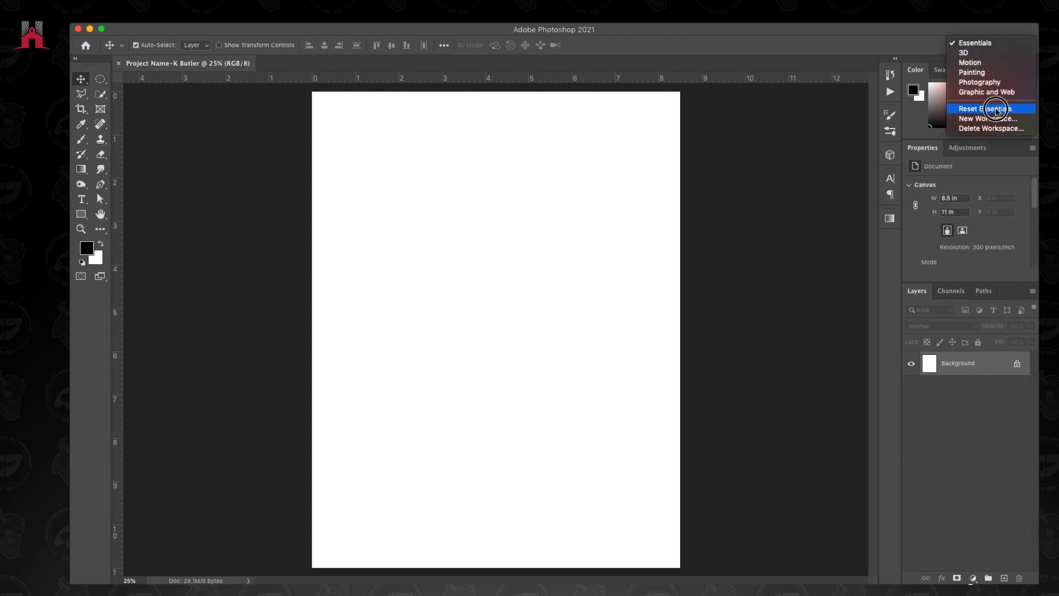
left_click(990, 109)
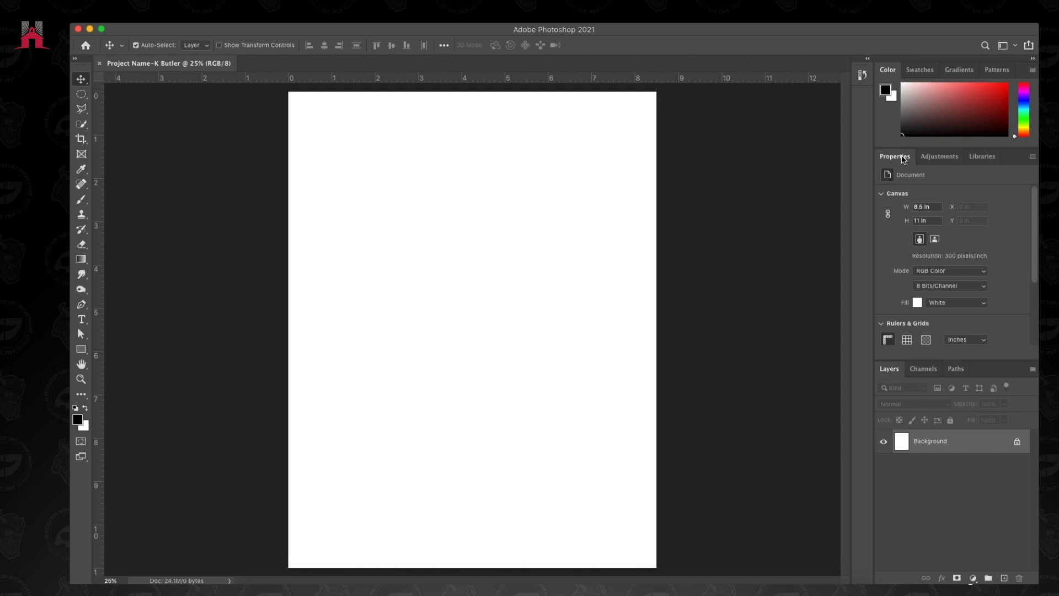
Shorten the Properties panel so that the Layers panel below it becomes taller
mouse_move(903, 158)
left_mouse_down()
mouse_move(842, 164)
mouse_move(773, 153)
mouse_move(655, 174)
mouse_move(962, 172)
mouse_move(988, 157)
mouse_move(896, 157)
left_mouse_up()
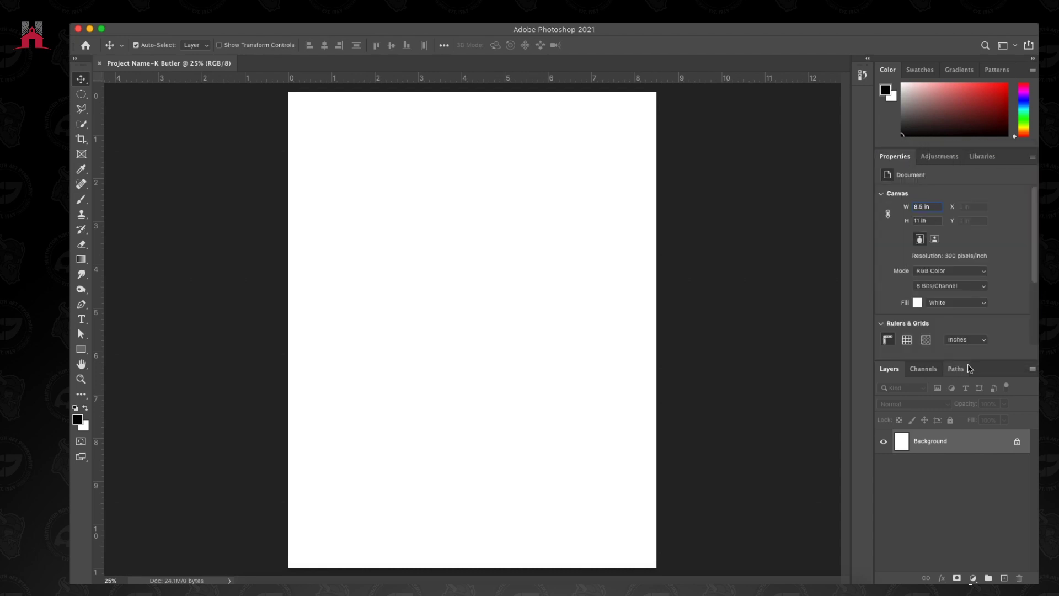
left_click_drag(985, 360, 992, 307)
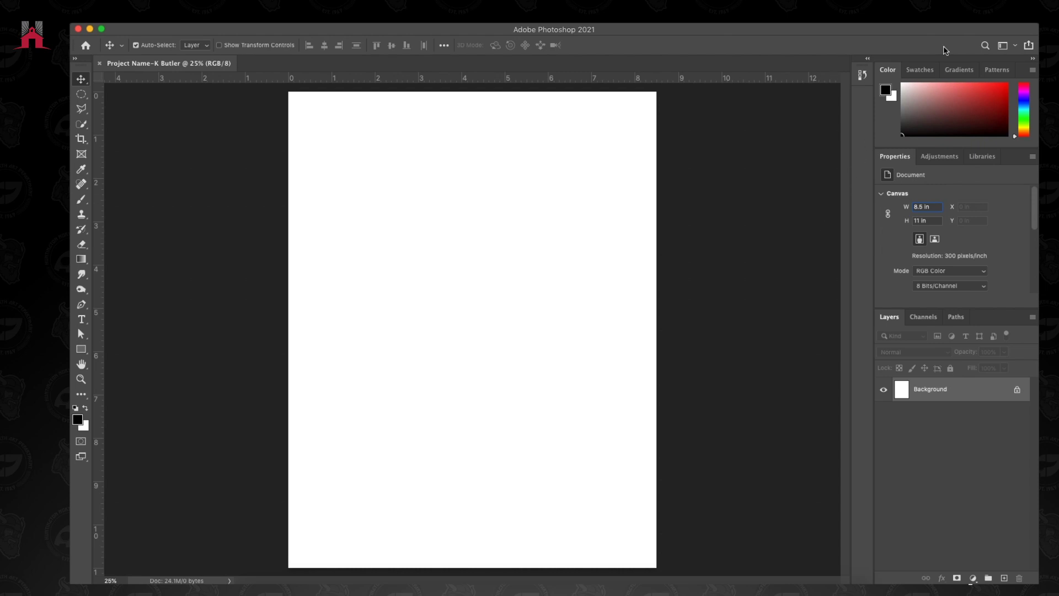
Choose Essentials (Default) as the active workspace
left_click(1017, 47)
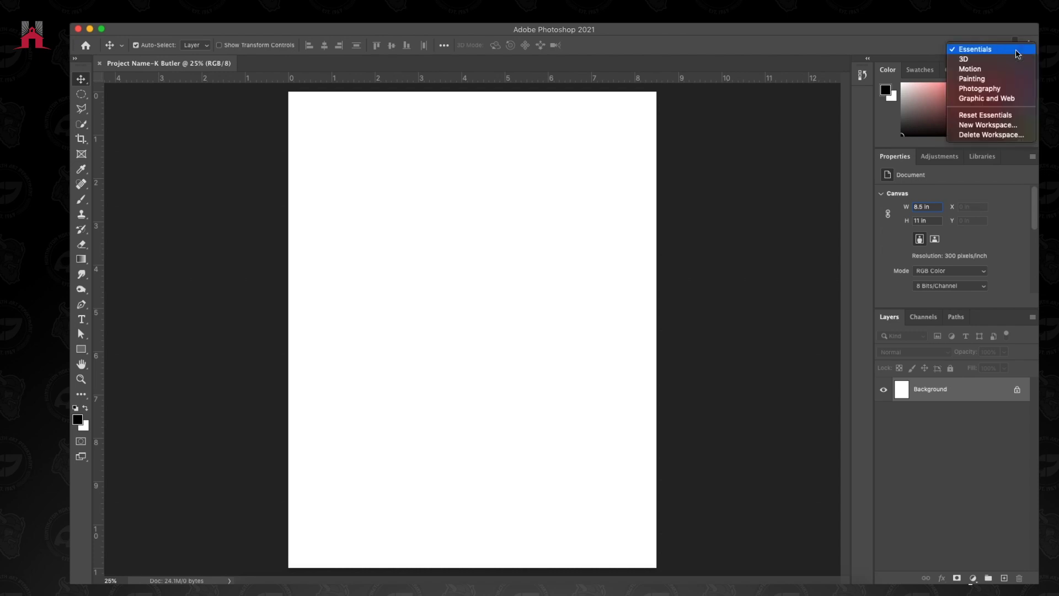
left_click(1017, 50)
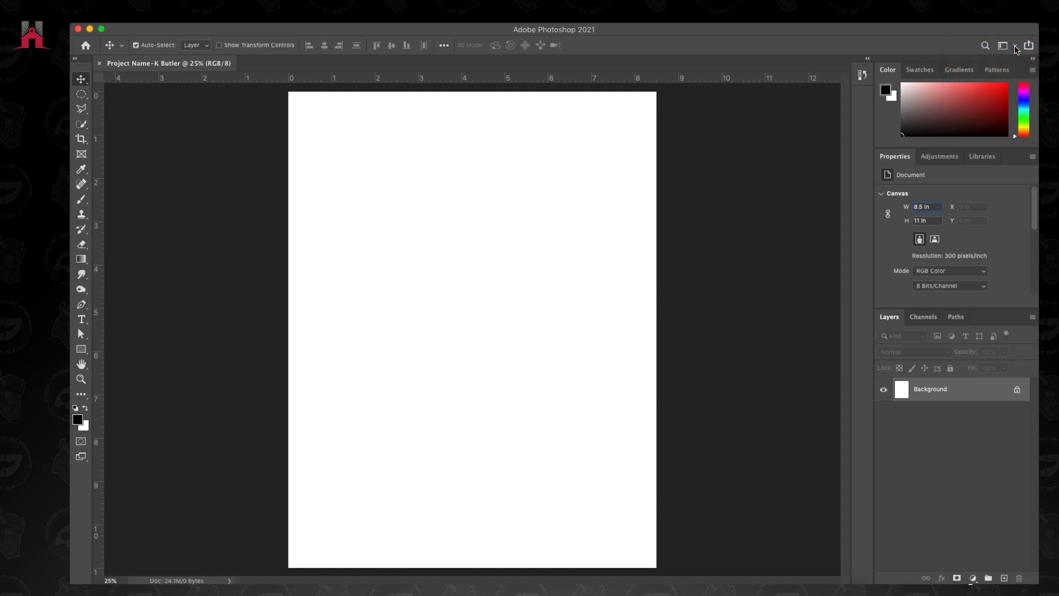
left_click(1016, 49)
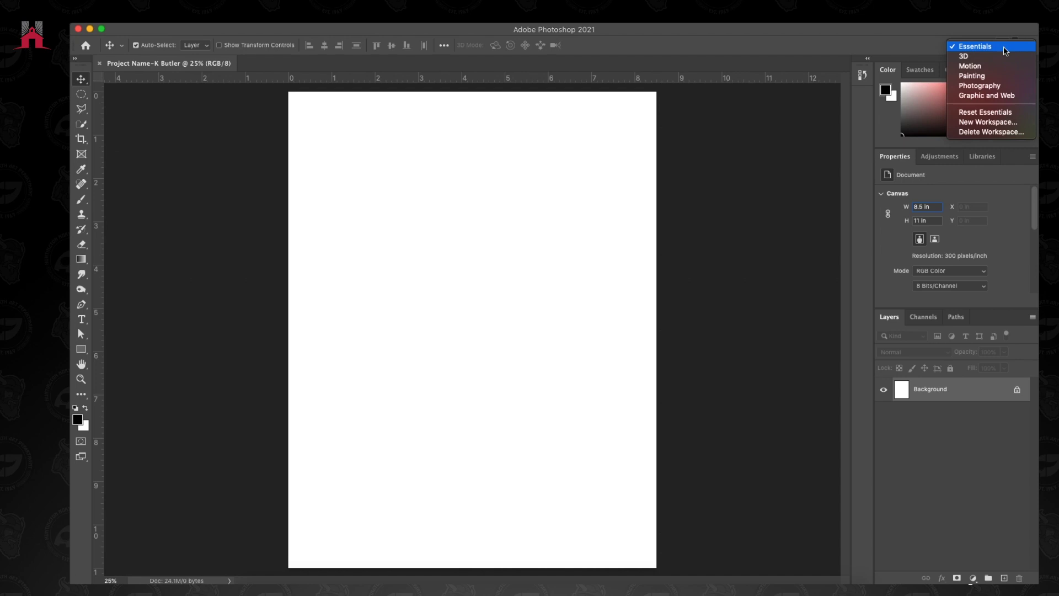
left_click(1004, 48)
left_click(463, 18)
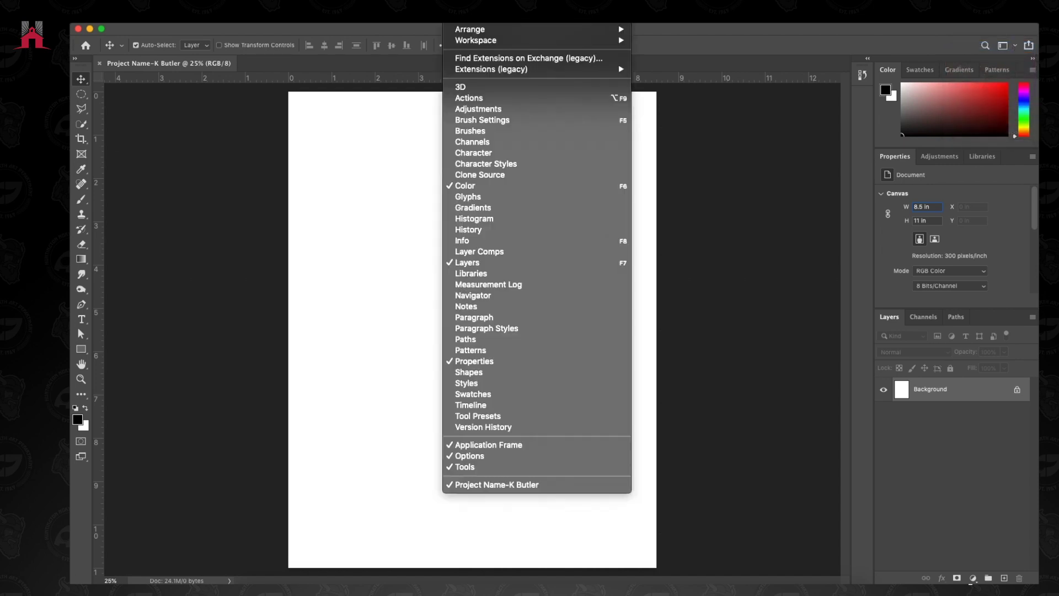
mouse_move(464, 41)
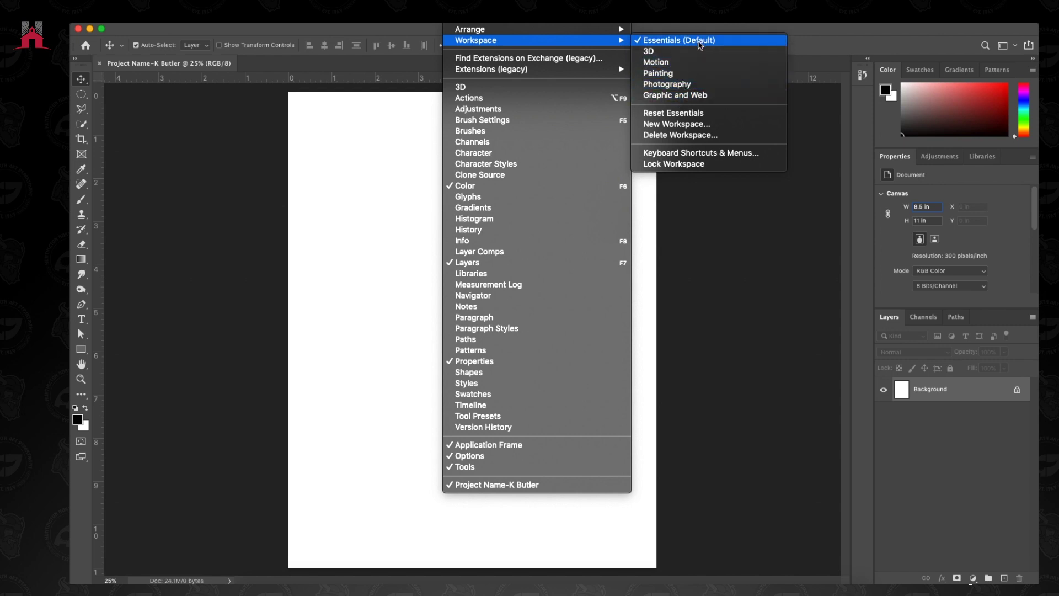
left_click(701, 42)
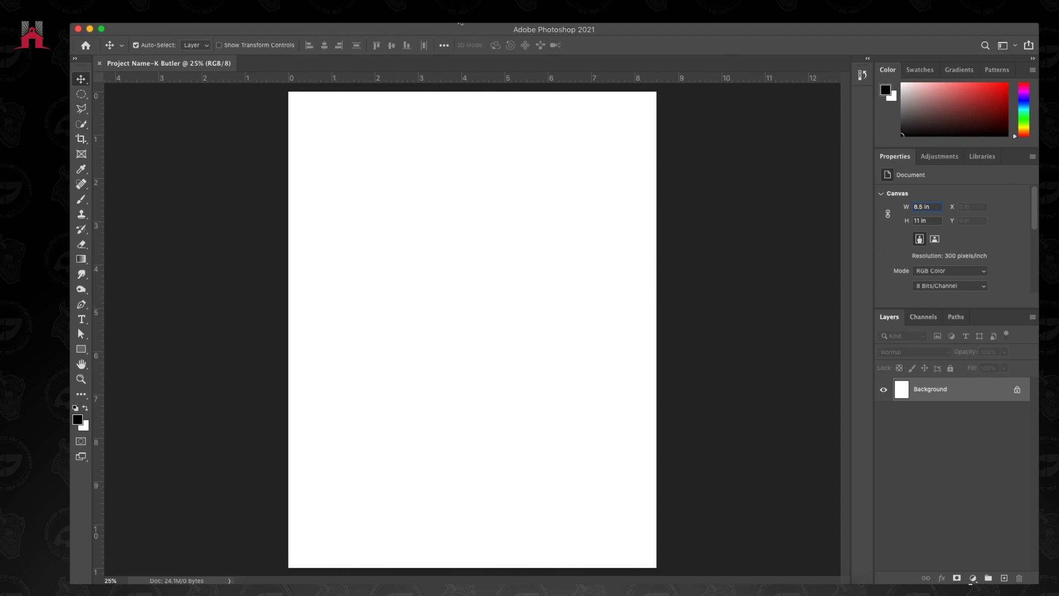
Examine the list of available workspaces and the commands for resetting, creating and deleting a workspace
left_click(456, 16)
left_click(721, 16)
left_click(457, 16)
left_click(678, 35)
left_click(457, 16)
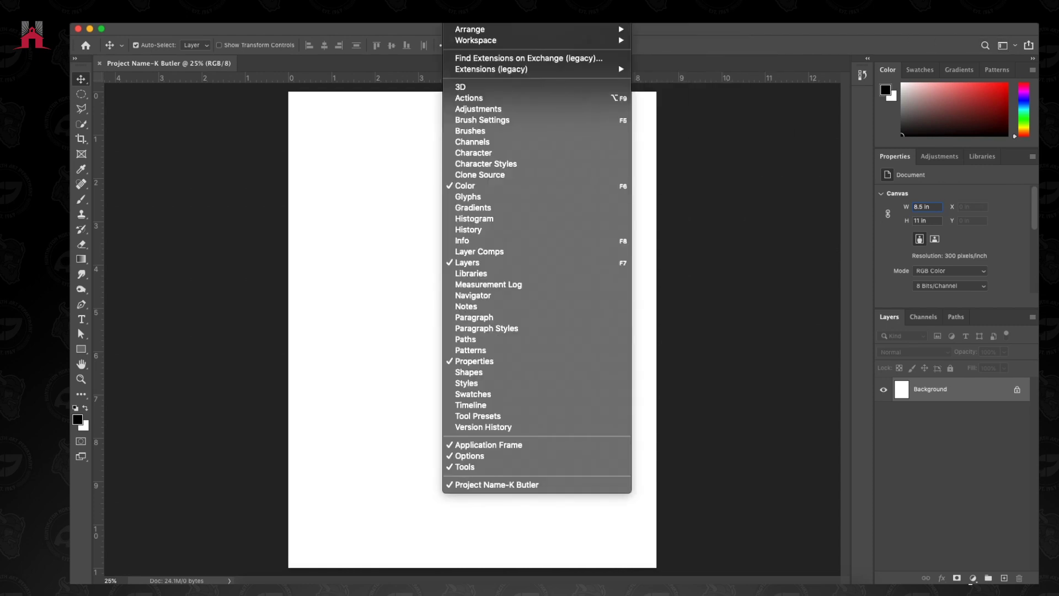
mouse_move(517, 40)
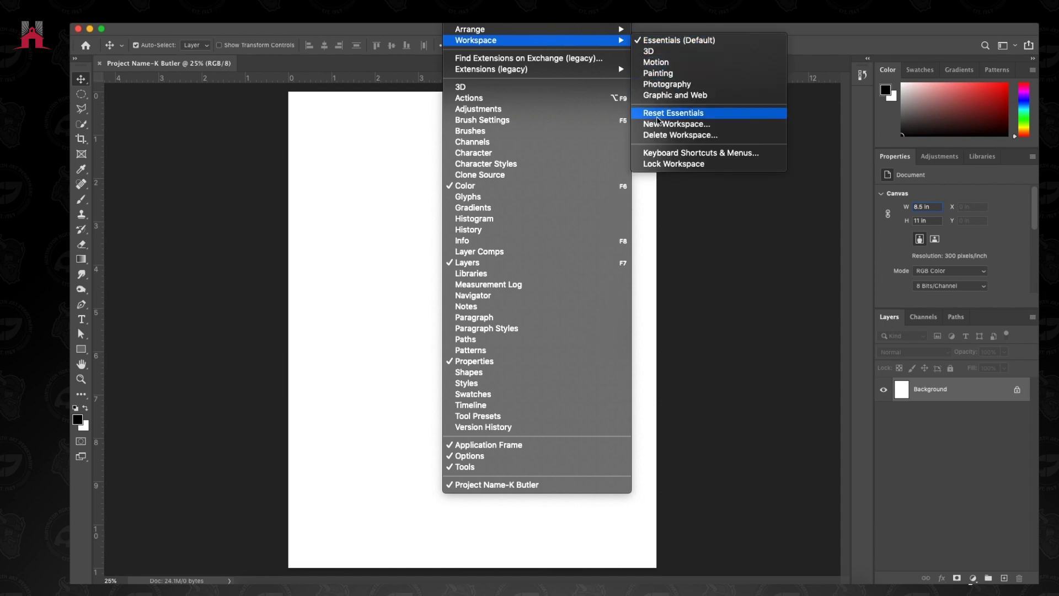
left_click(882, 43)
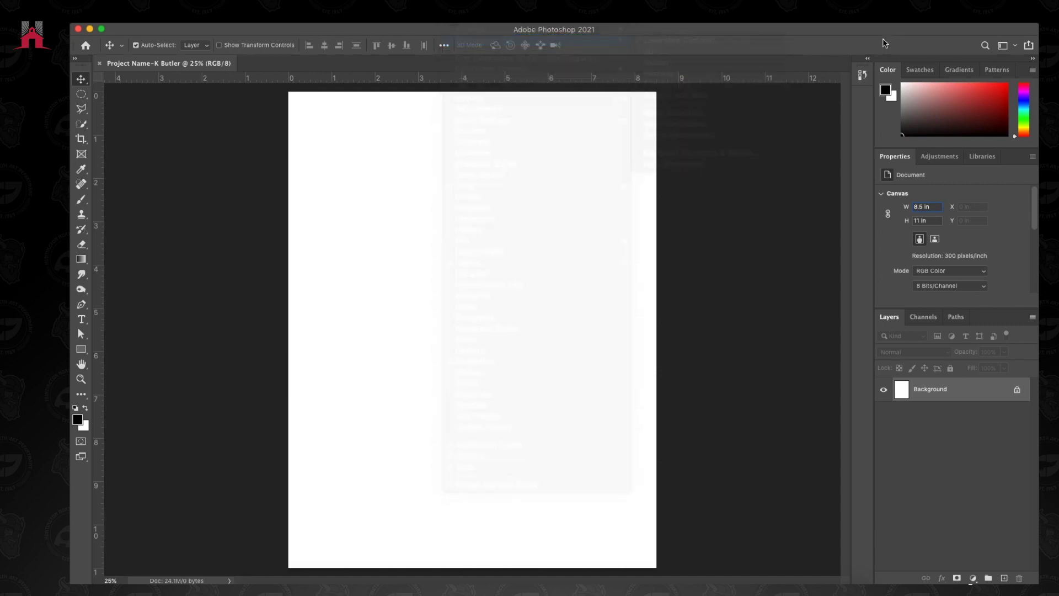
left_click(1014, 45)
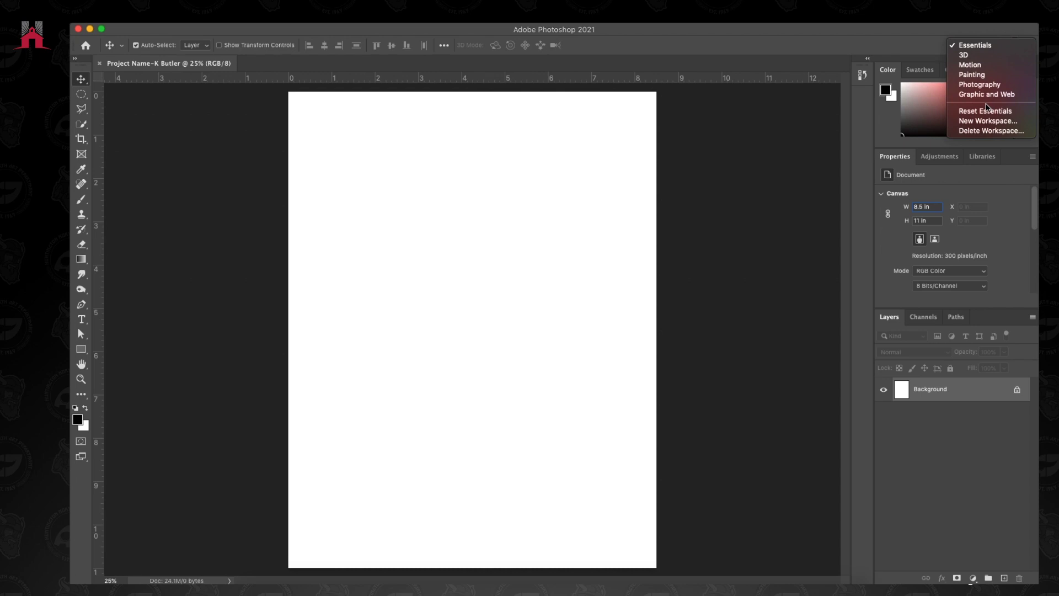
left_click(934, 48)
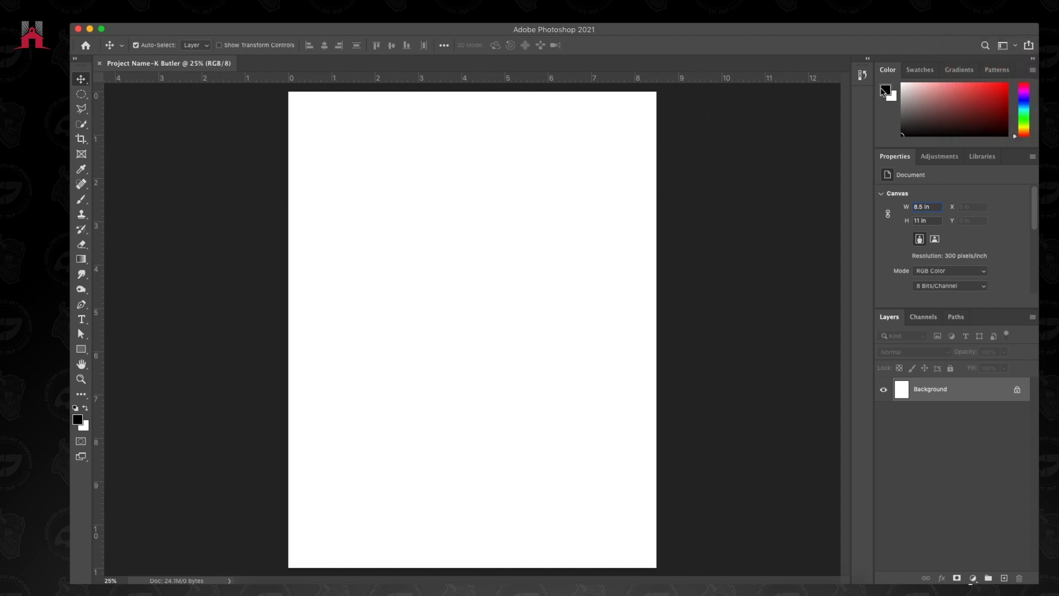
Detach the Color panel from its dock and close it
left_click_drag(887, 70, 756, 143)
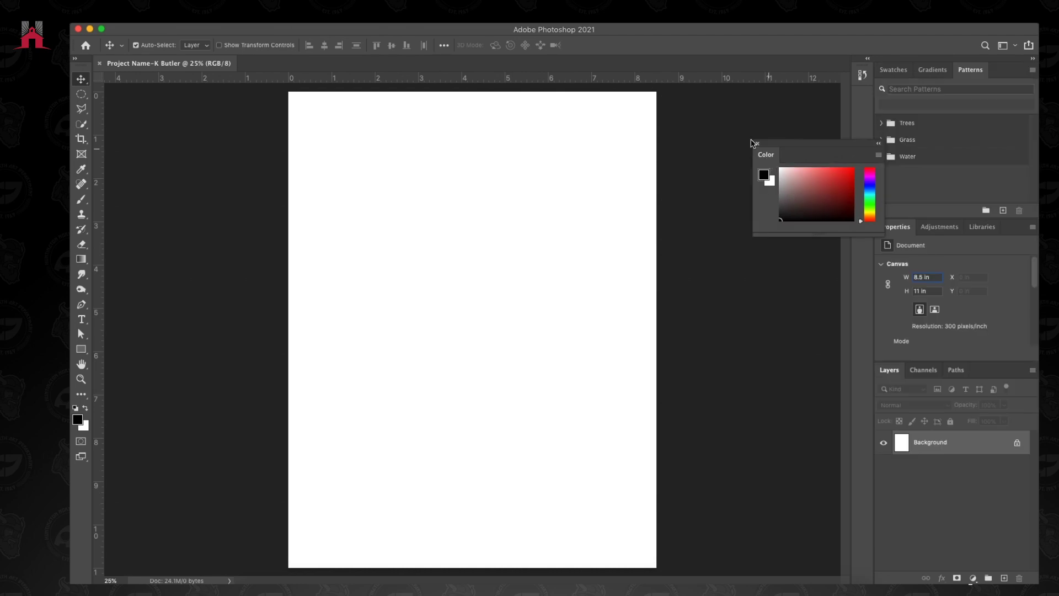
left_click(758, 145)
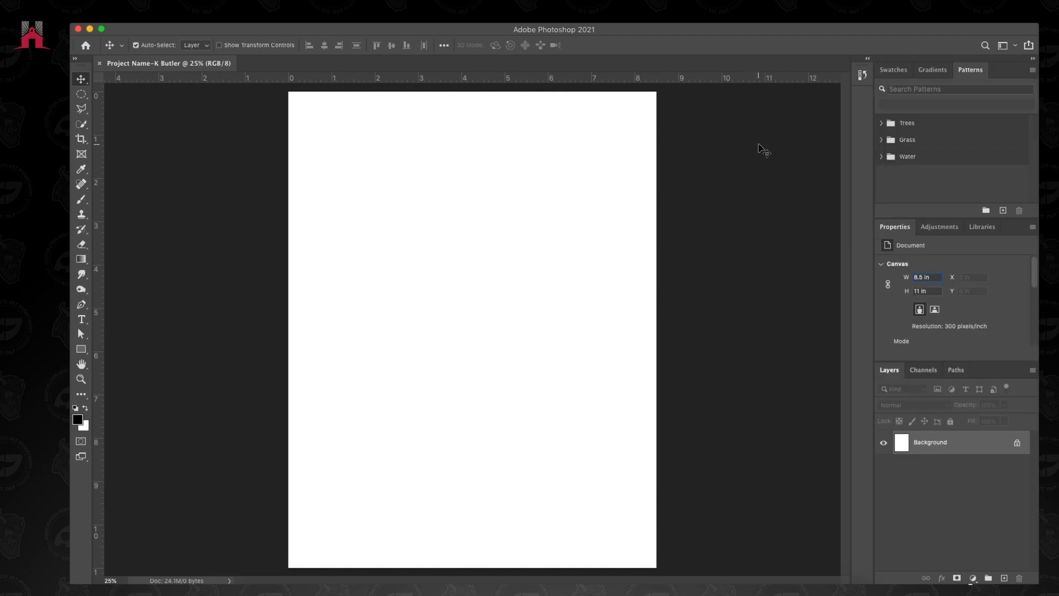
Reset the Essentials workspace to restore the closed Color panel and default layout
left_click(1012, 48)
left_click(987, 110)
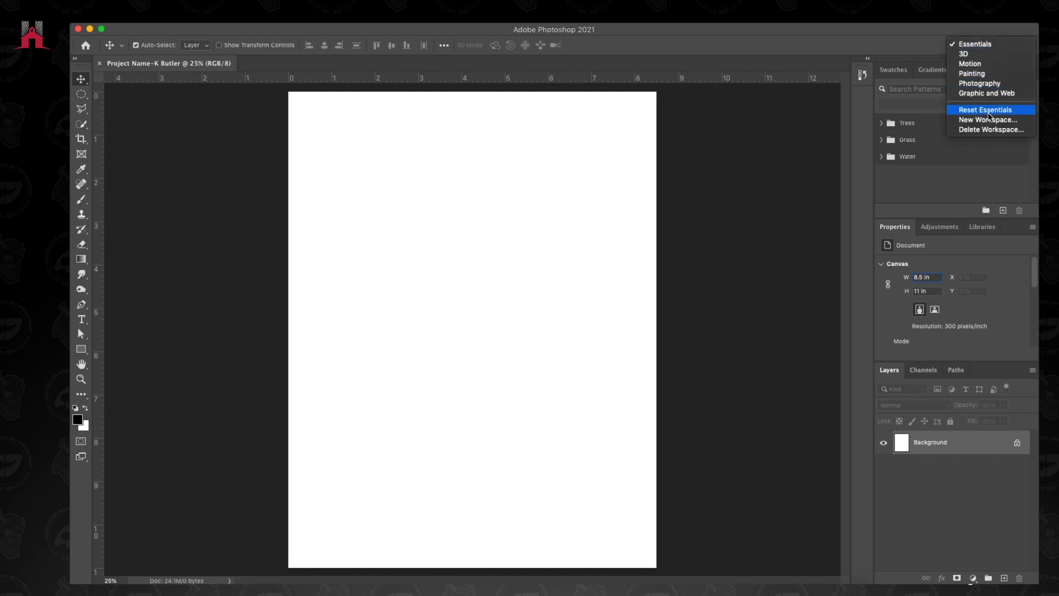